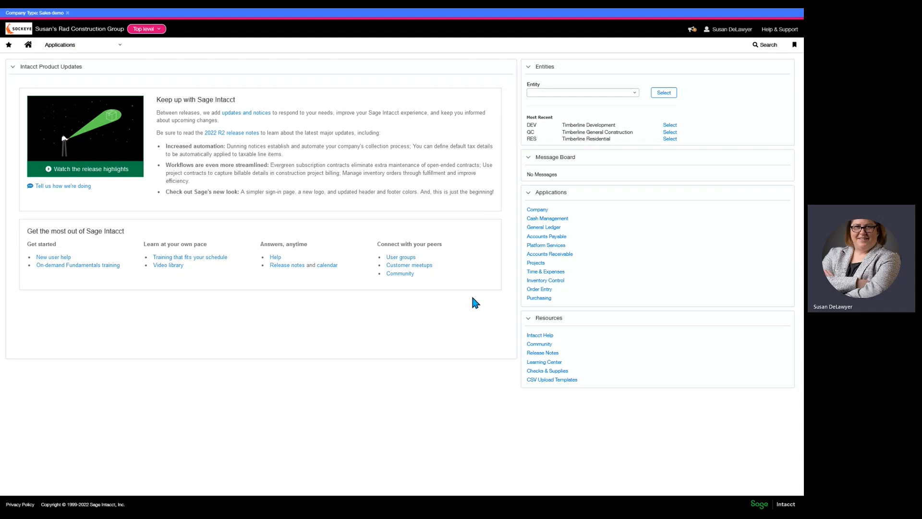
- Reorder the applications list so that Time & Expenses sits directly below Cash Management
click(81, 45)
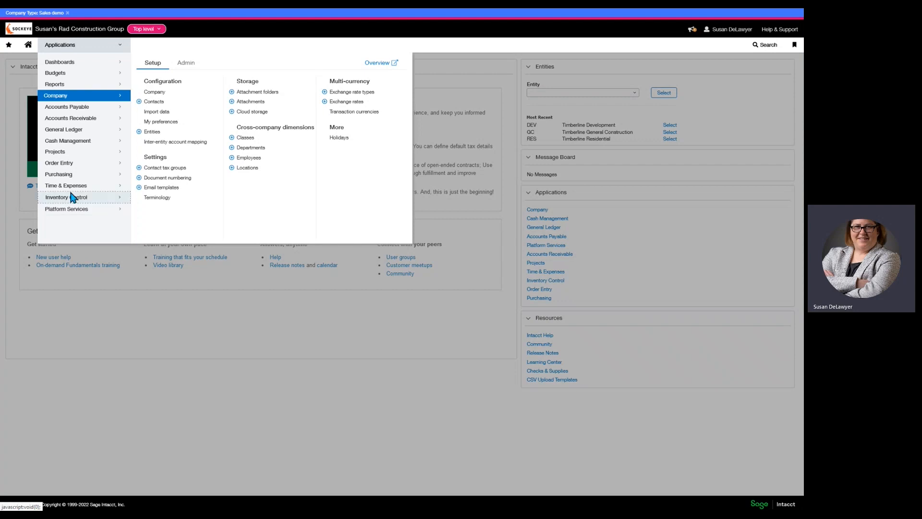
click(72, 208)
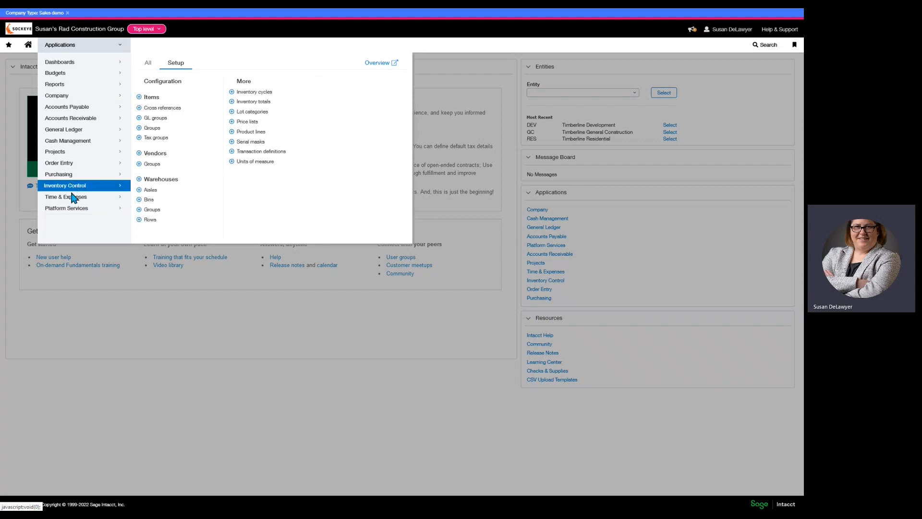
click(76, 153)
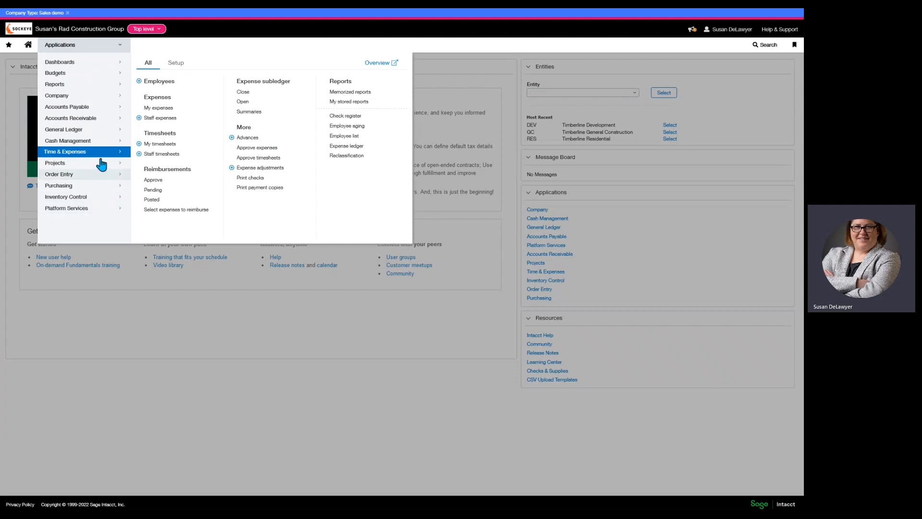
- Review the General Ledger application's general and setup options and open its overview page
click(86, 134)
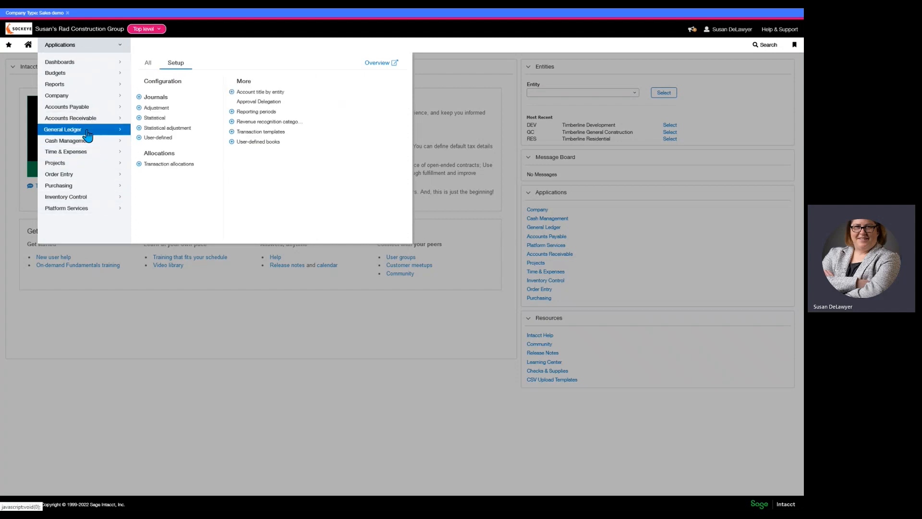
click(148, 64)
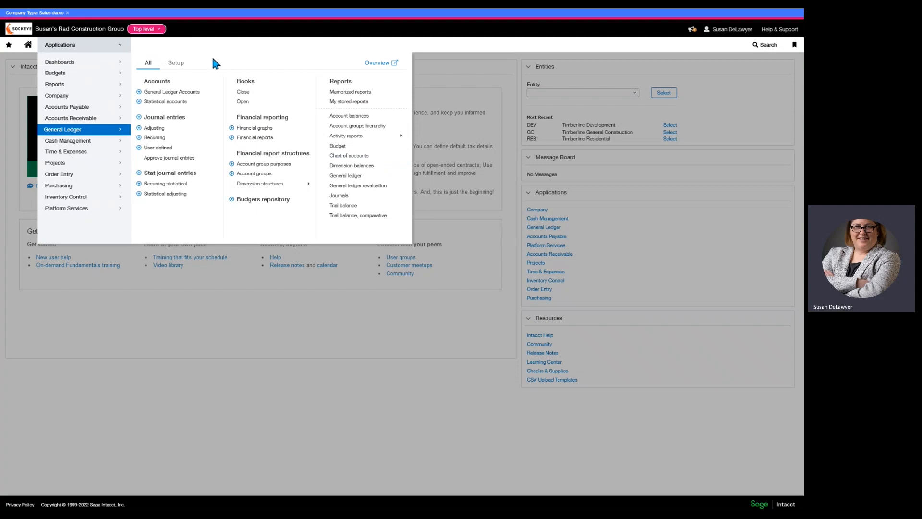
click(177, 63)
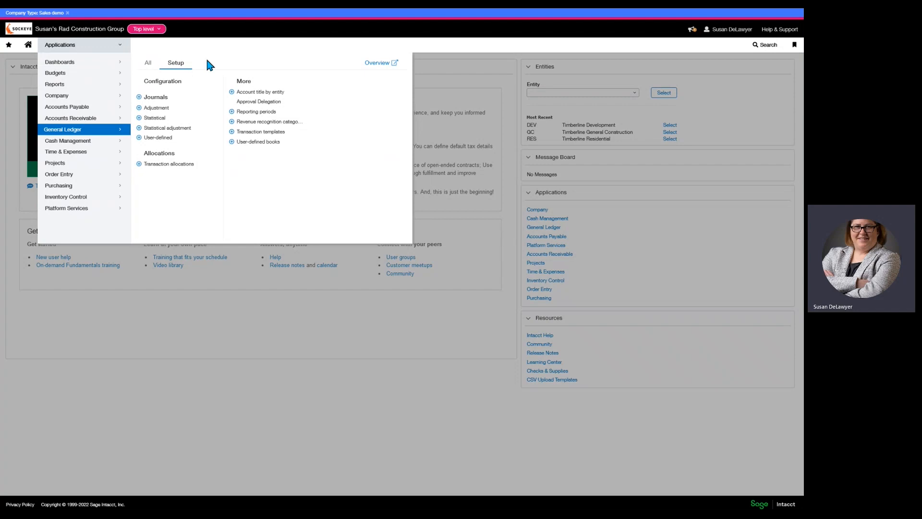
click(152, 63)
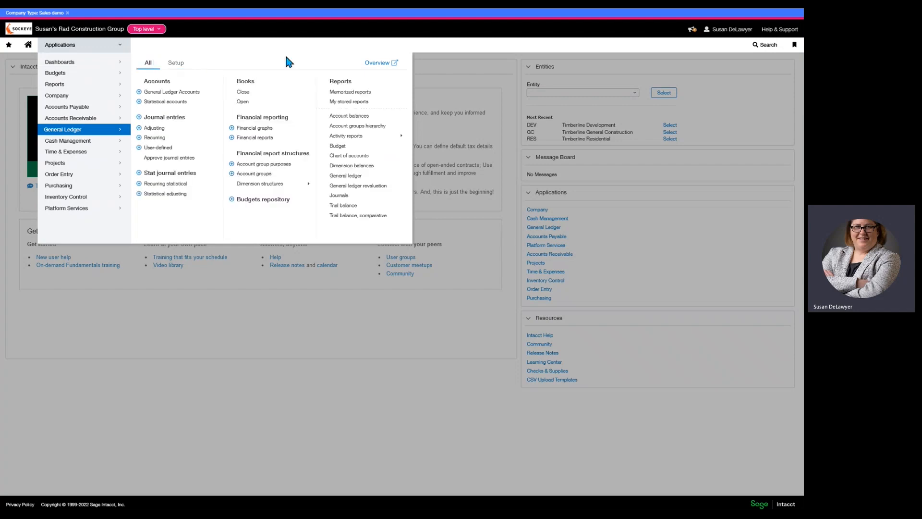
click(377, 64)
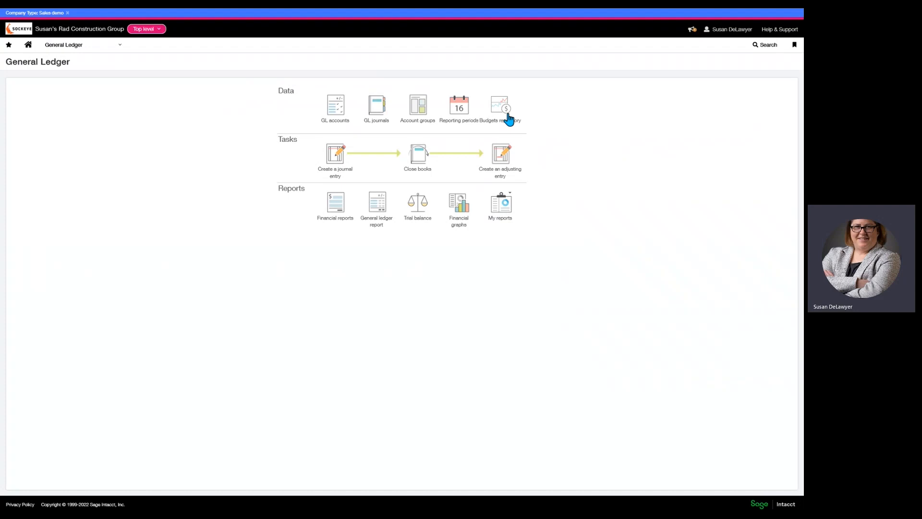
- Open the Purchasing overview page and view the options for creating purchase orders, receiving shipments and creating vendor invoices
click(85, 48)
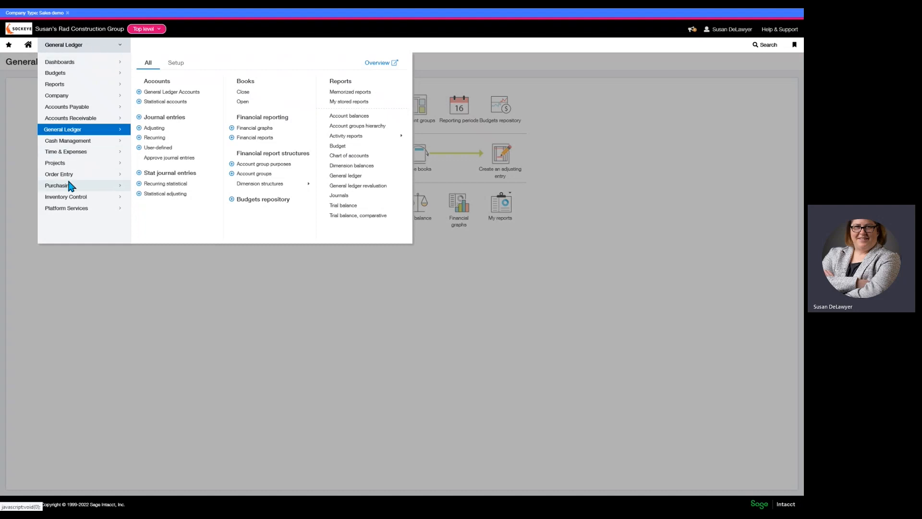
mouse_move(68, 186)
click(379, 64)
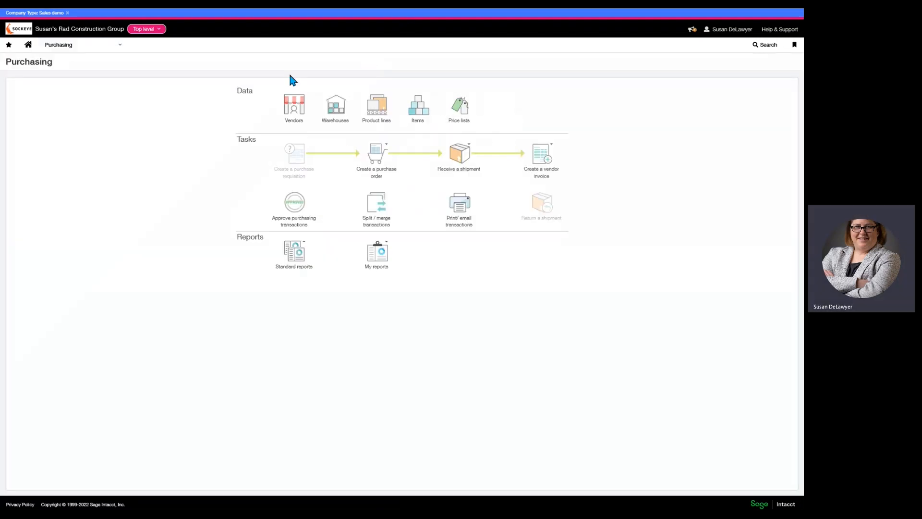
click(379, 153)
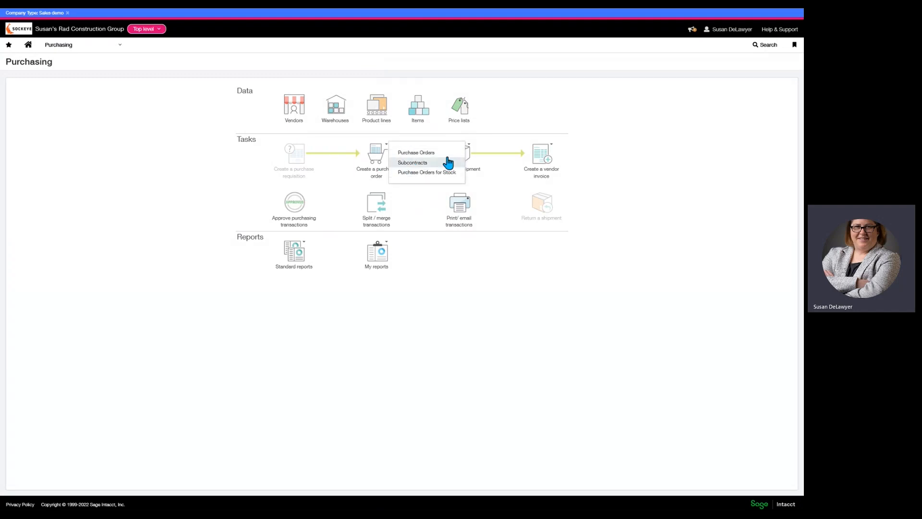
click(469, 147)
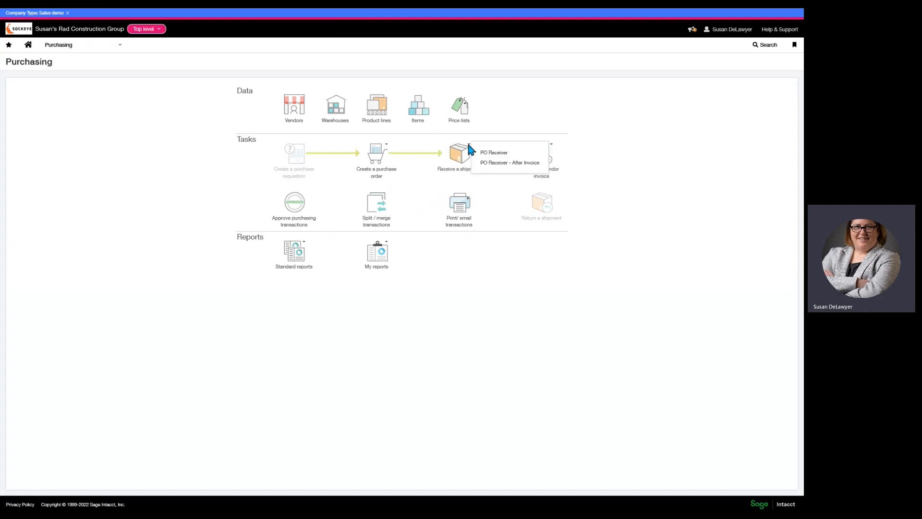
click(552, 147)
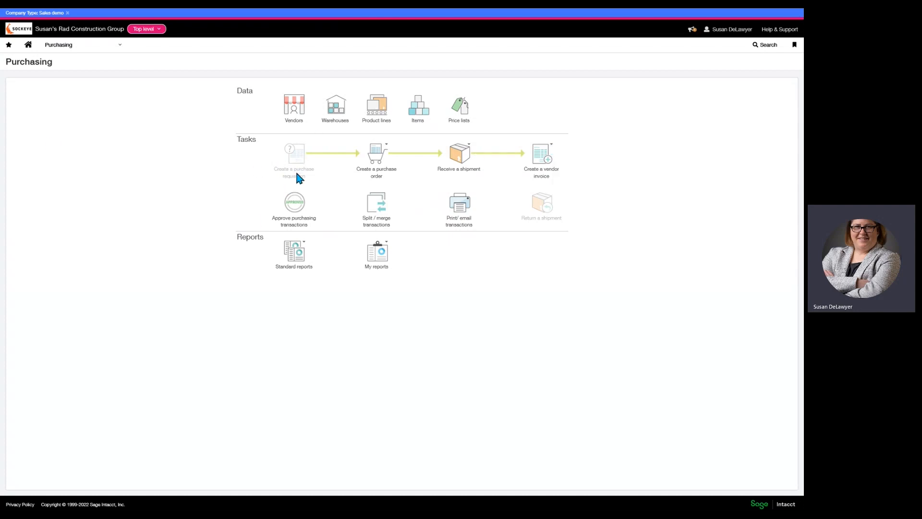
- Open the Items list of the Purchasing application and review Purchasing's available options
click(70, 48)
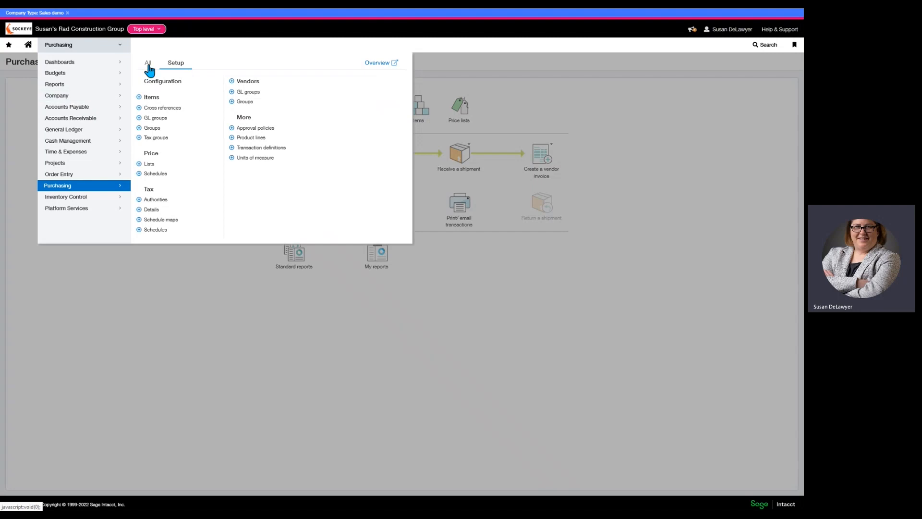
click(148, 64)
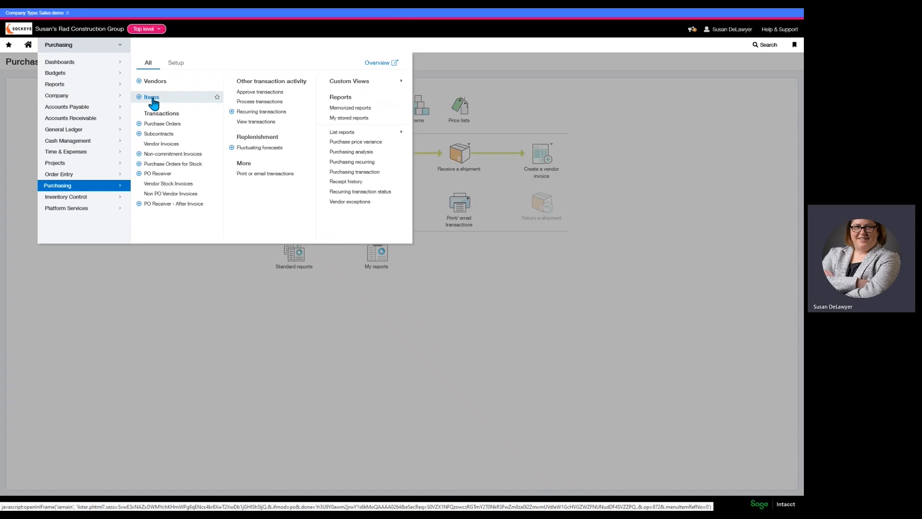
click(151, 98)
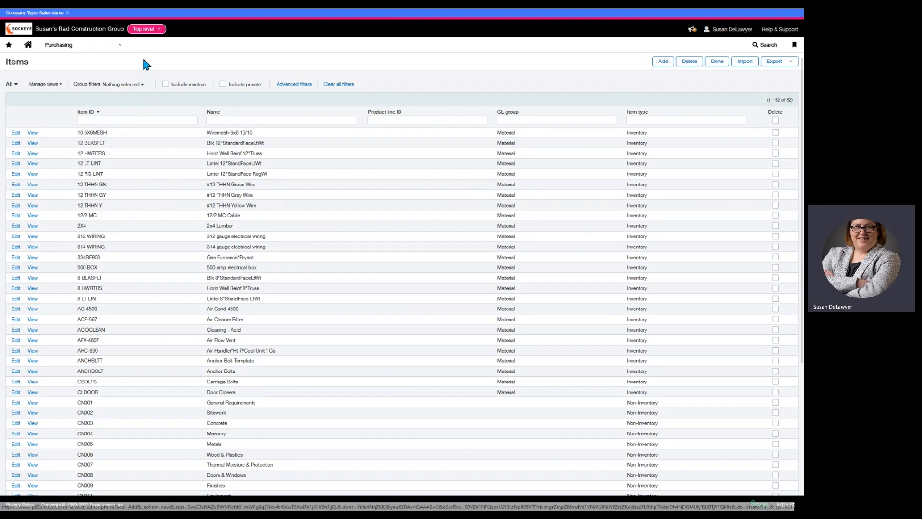
click(89, 48)
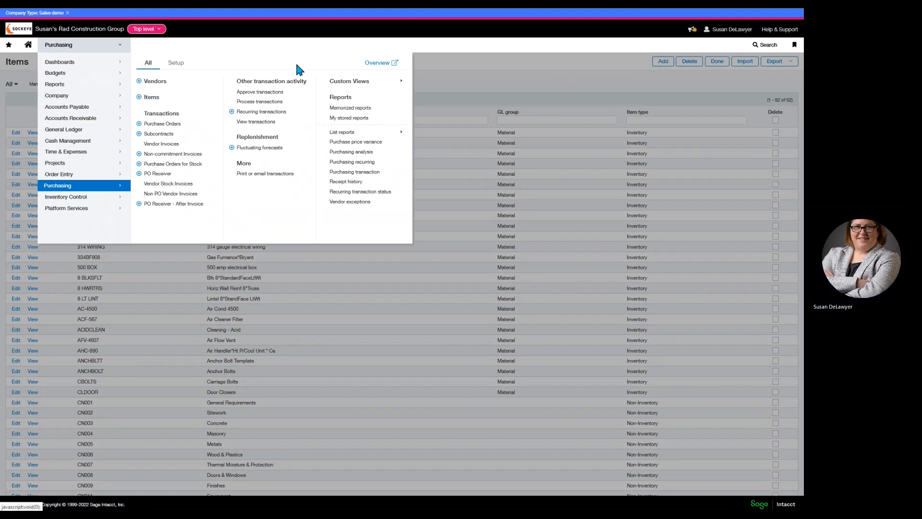
- Return to the home page and add General Ledger's Journal entries to the favorites
click(27, 46)
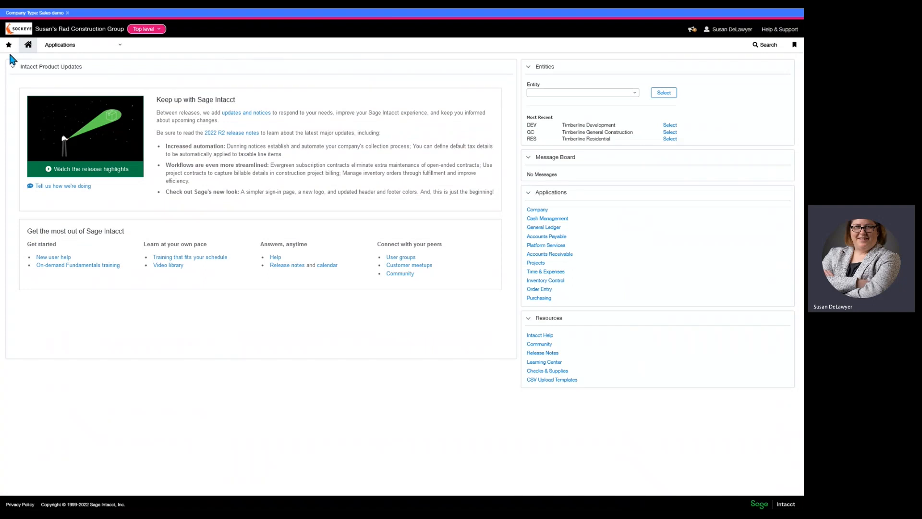
mouse_move(7, 47)
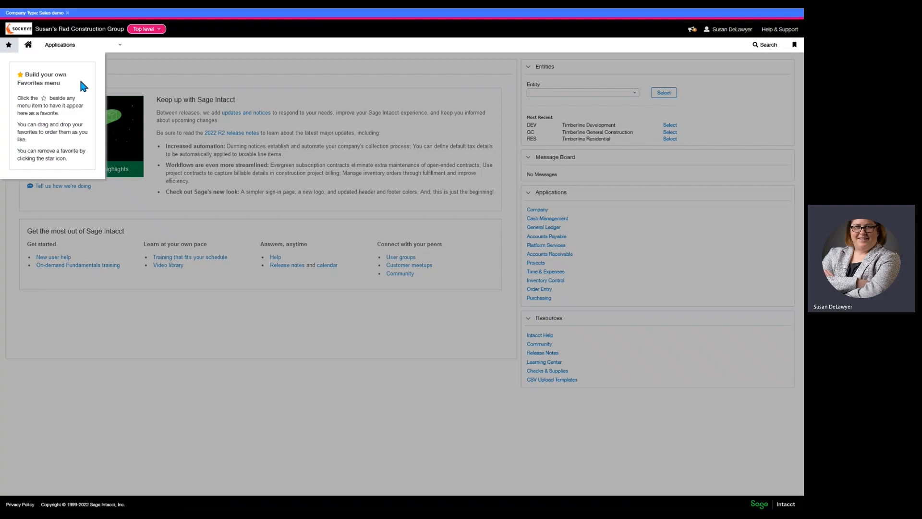
click(76, 45)
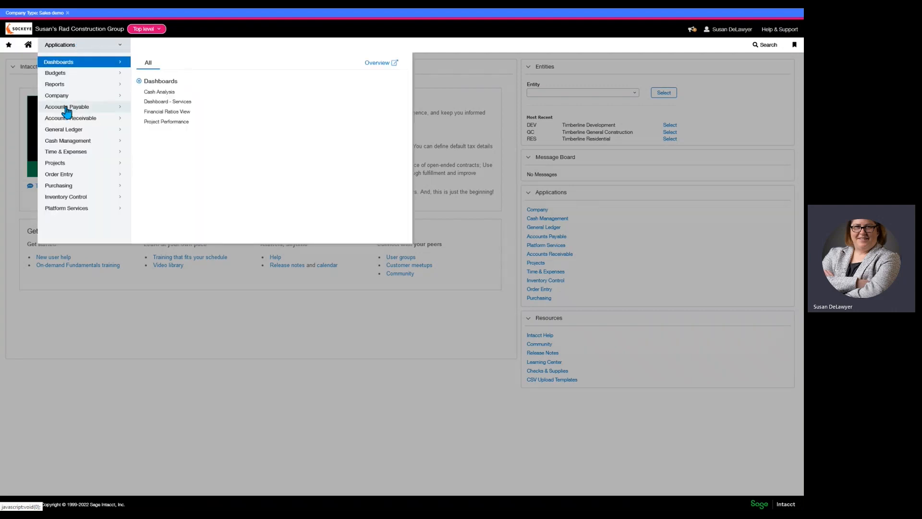
click(67, 129)
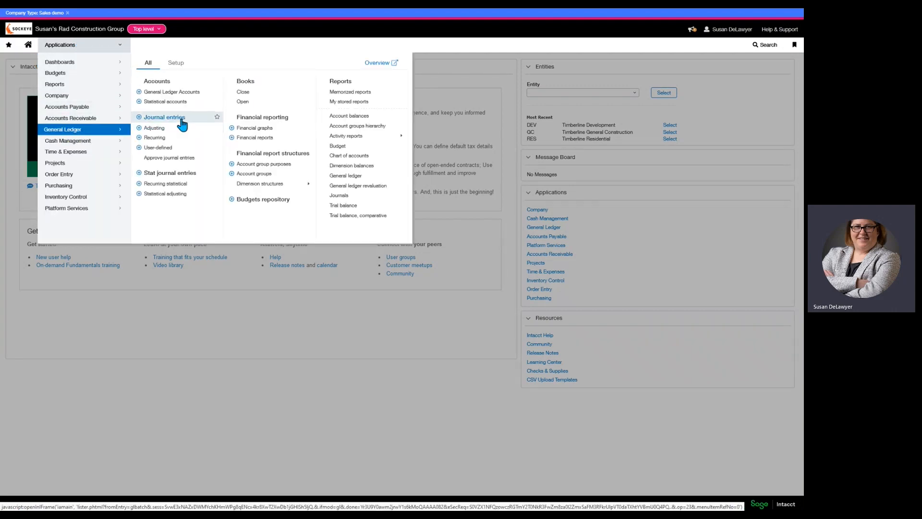
click(217, 117)
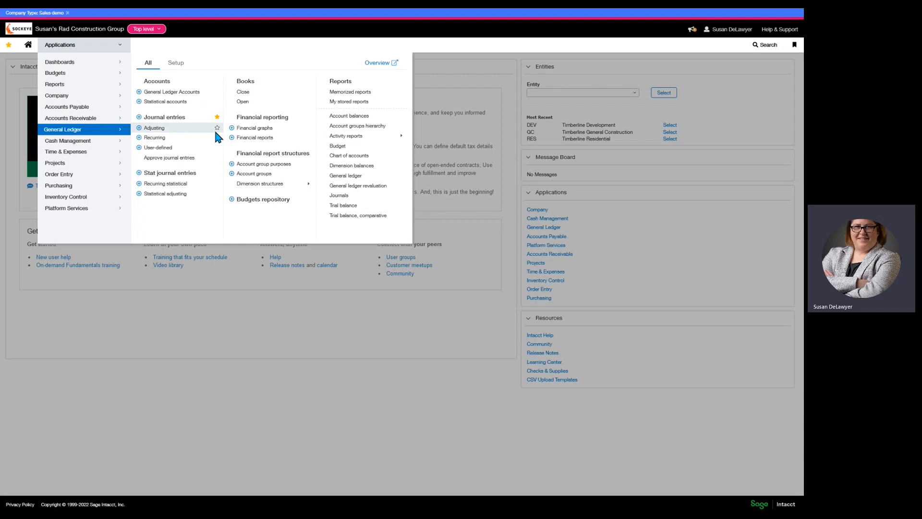
- Start a new journal entry from the favorites and view the journals available for it
click(9, 45)
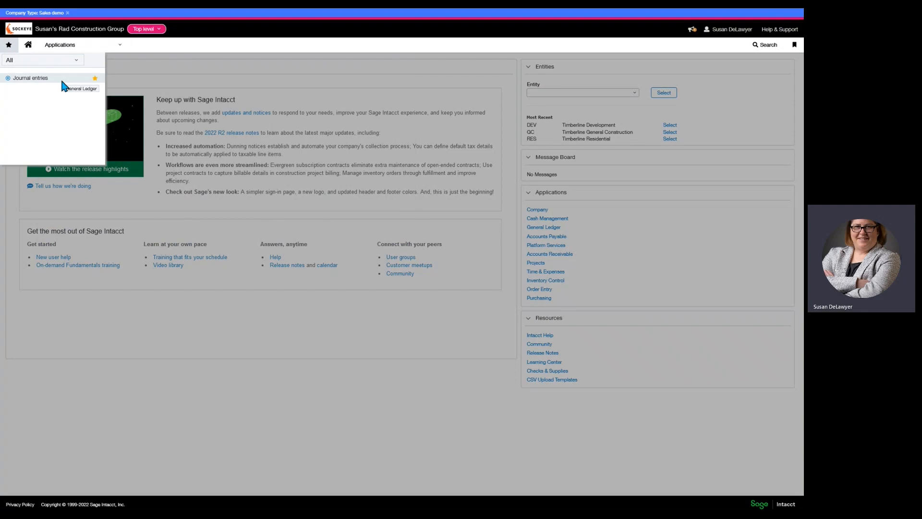
click(8, 80)
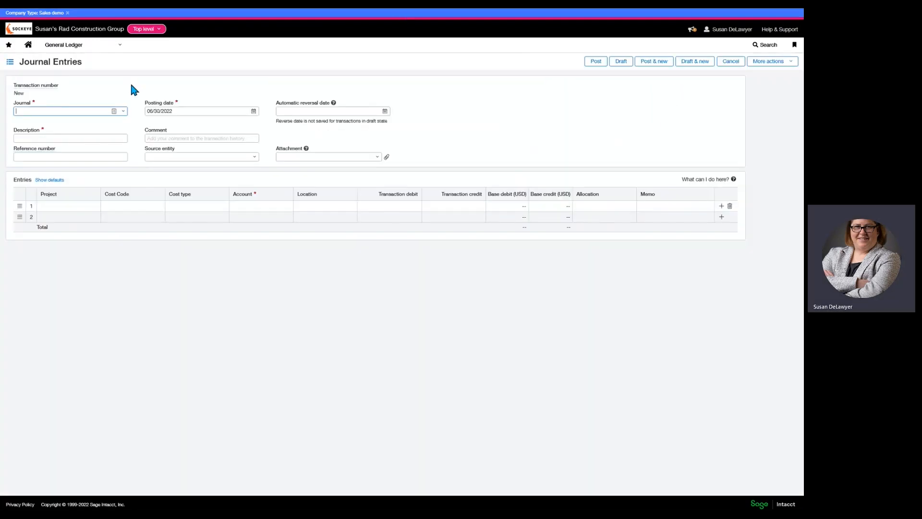
click(123, 111)
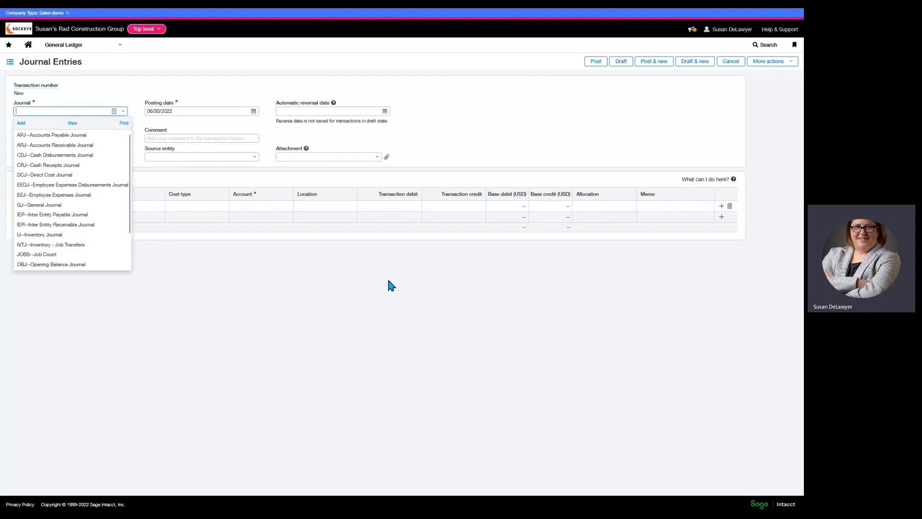
- Open General Ledger's Journal entries list and view the General Journal's transactions
click(89, 48)
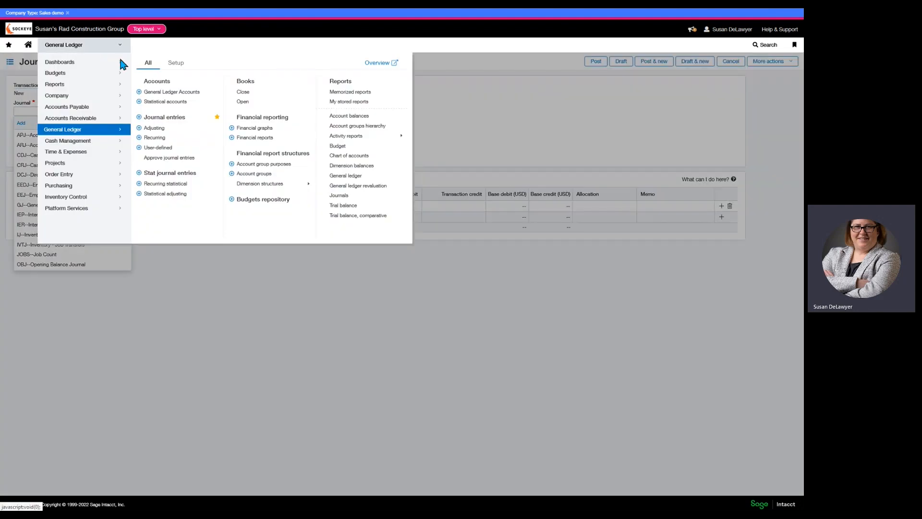
click(177, 118)
click(411, 278)
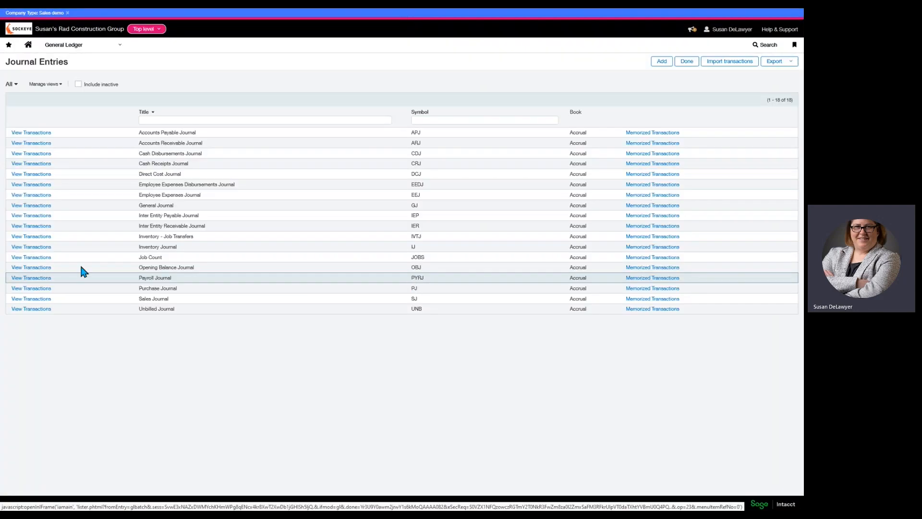
click(44, 205)
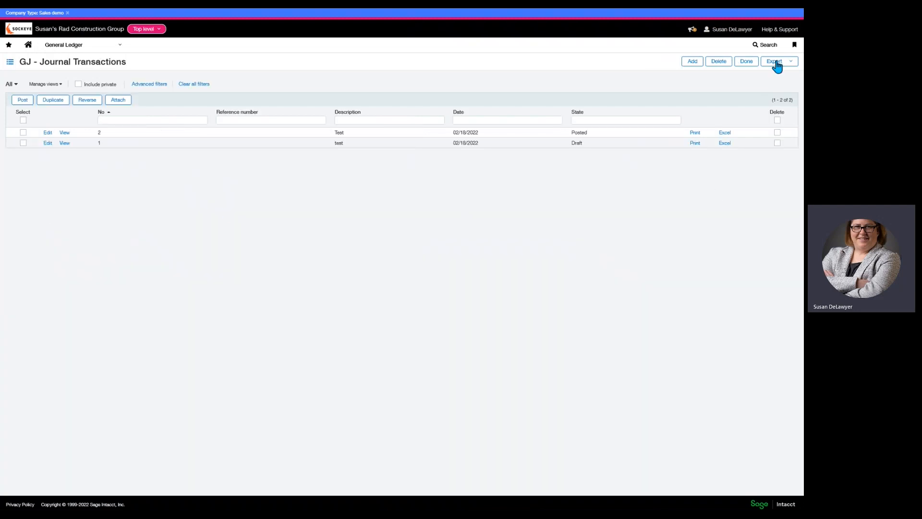
click(794, 45)
click(740, 74)
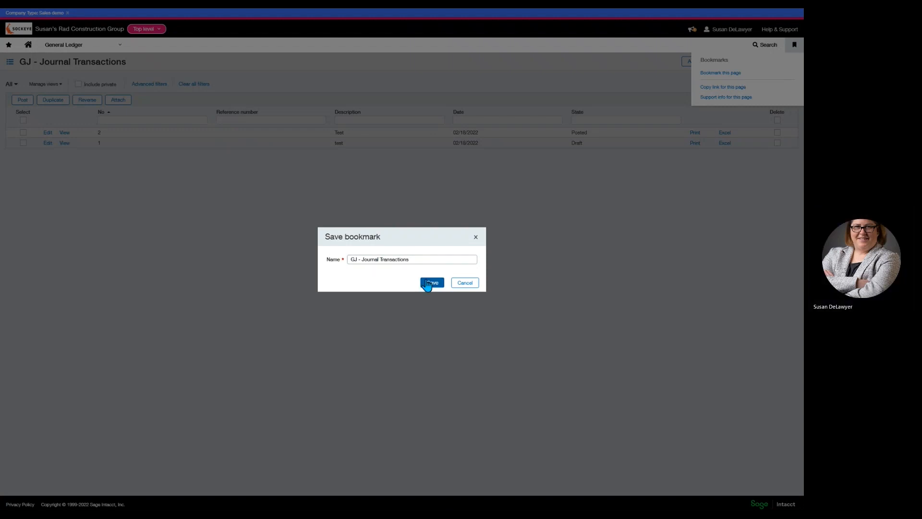
click(471, 284)
right_click(472, 283)
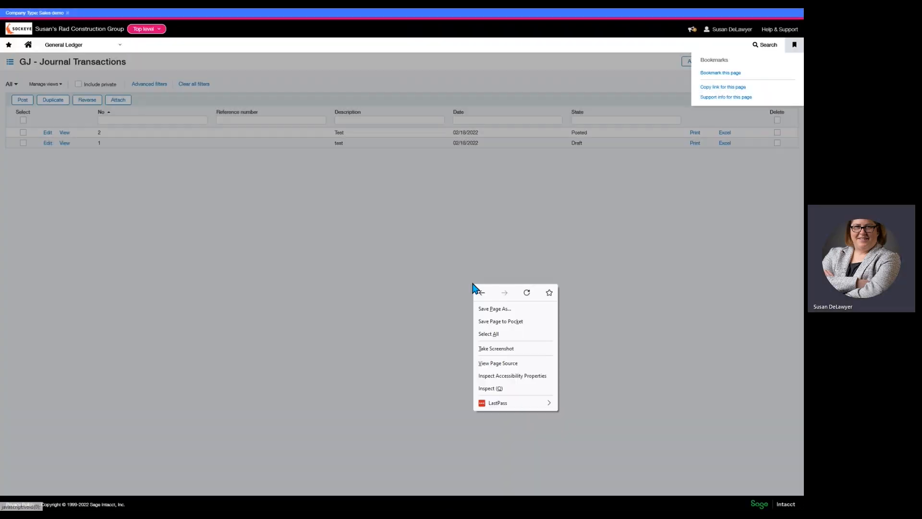
click(406, 269)
- Add a new General Journal transaction and bookmark its entry page as General Journal - Journal Entries
click(692, 61)
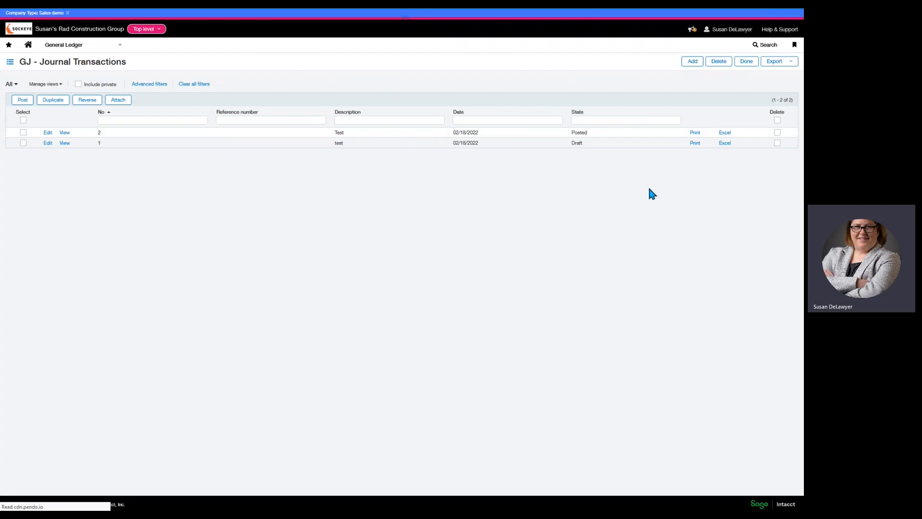
click(795, 44)
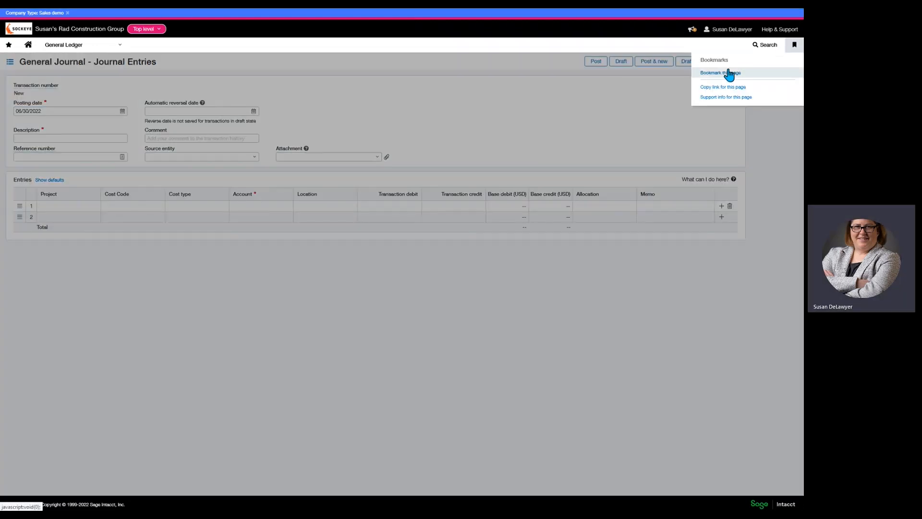
click(726, 73)
click(432, 283)
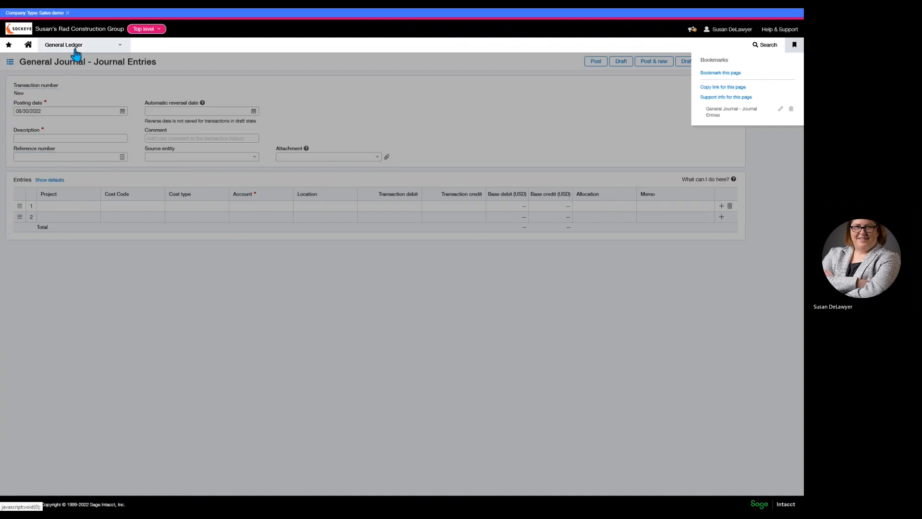
- Return to the home page
click(28, 45)
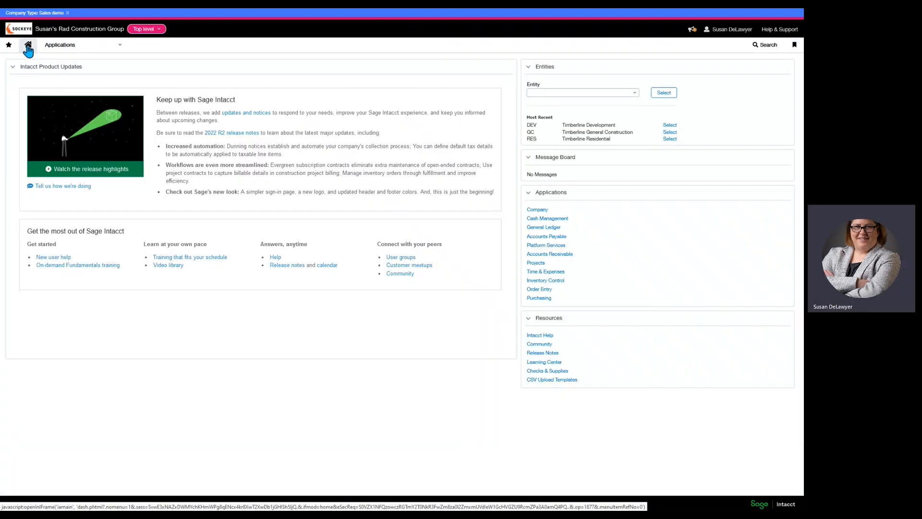
click(795, 45)
click(722, 73)
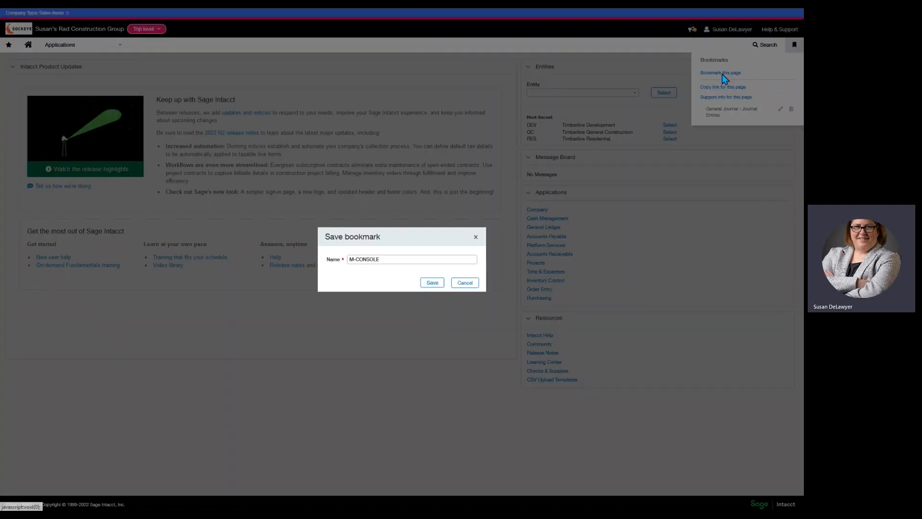
click(466, 284)
- Open the General Journal - Journal Entries page from the saved bookmarks
click(792, 48)
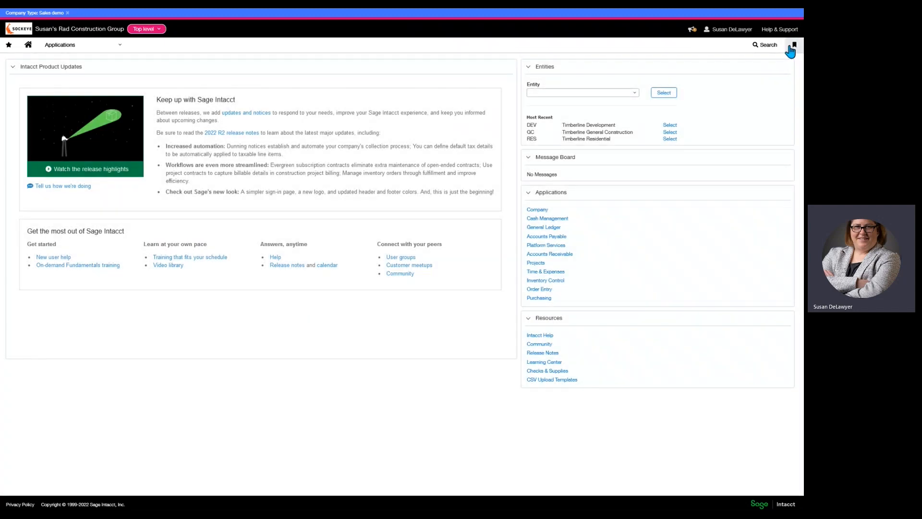
click(793, 47)
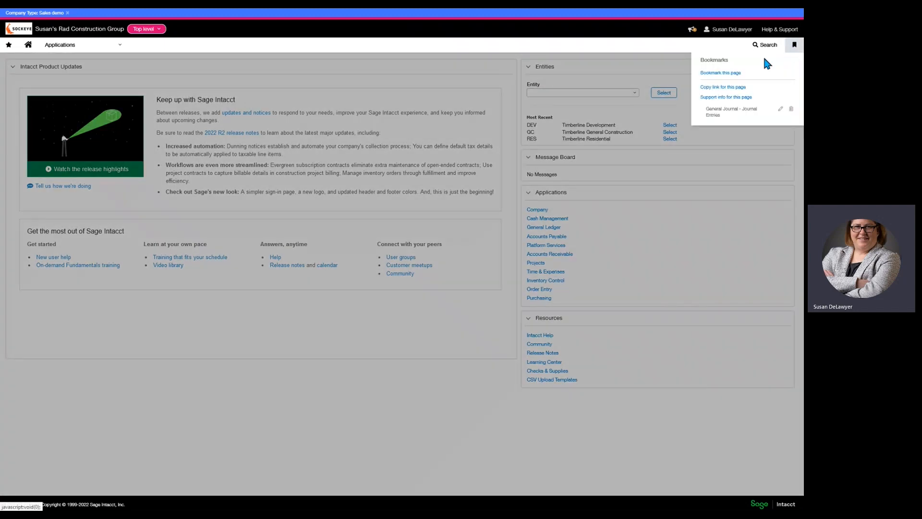
click(733, 111)
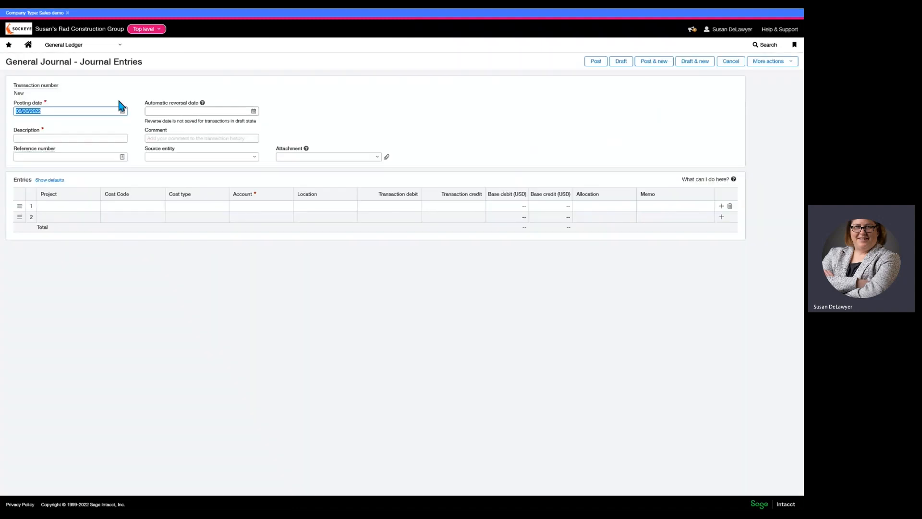
drag(6, 61, 76, 61)
click(76, 61)
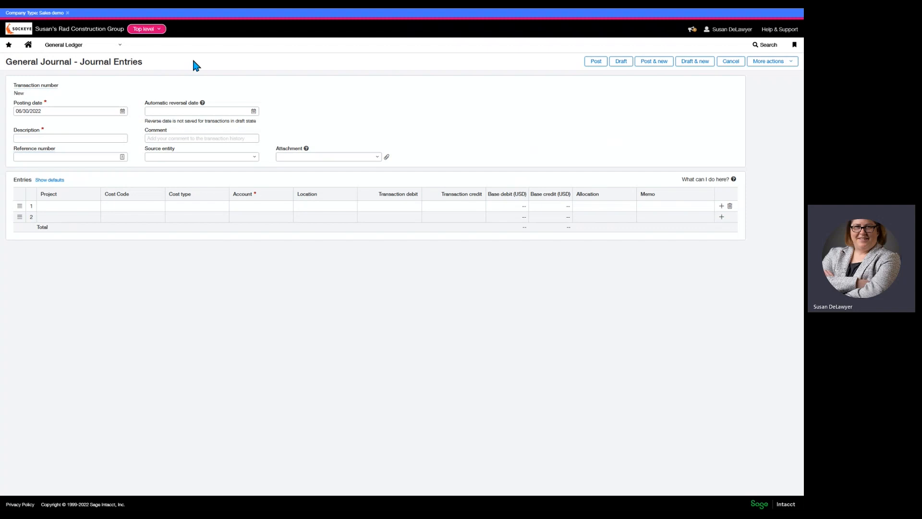
- Open the Company application's company information and examine its application order, entity color, and global settings
click(58, 47)
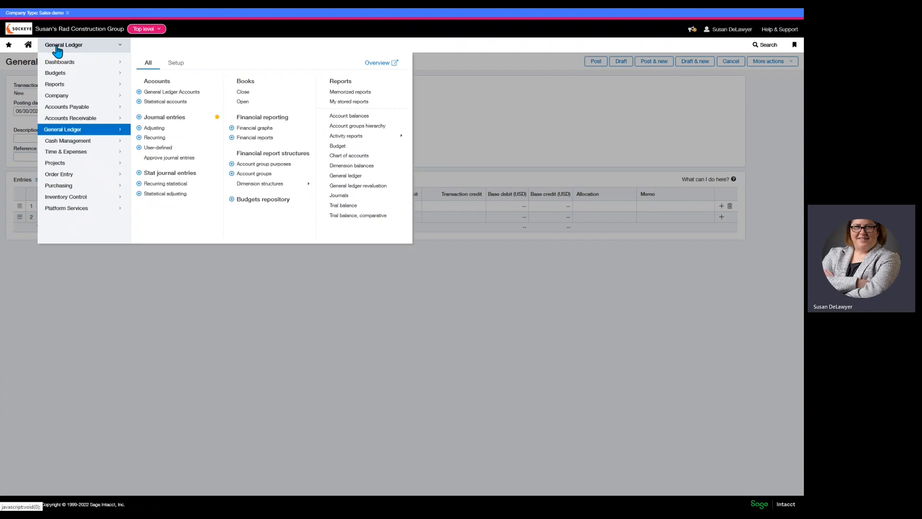
mouse_move(59, 96)
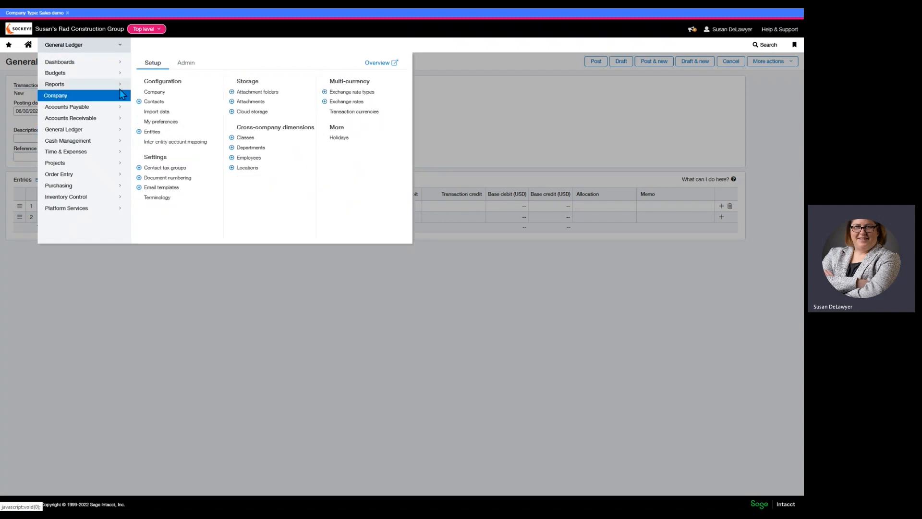
click(163, 92)
click(412, 276)
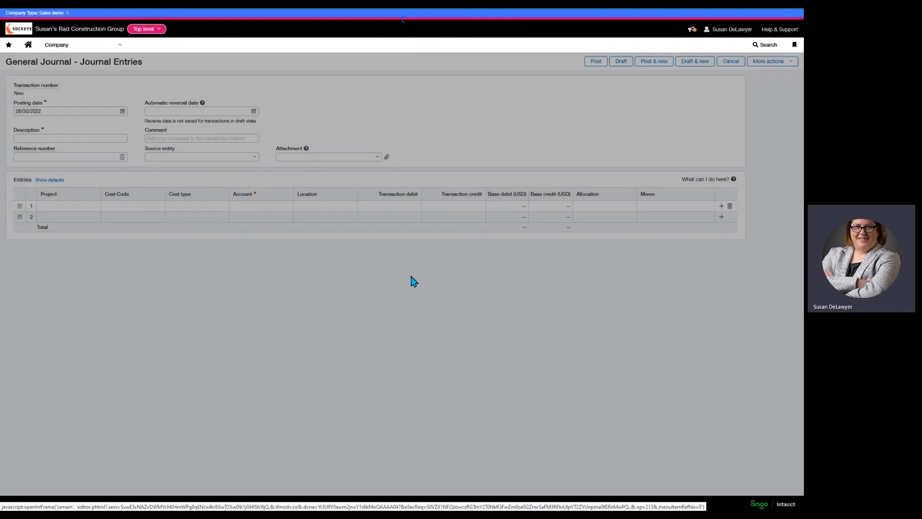
scroll(278, 233, down, 10)
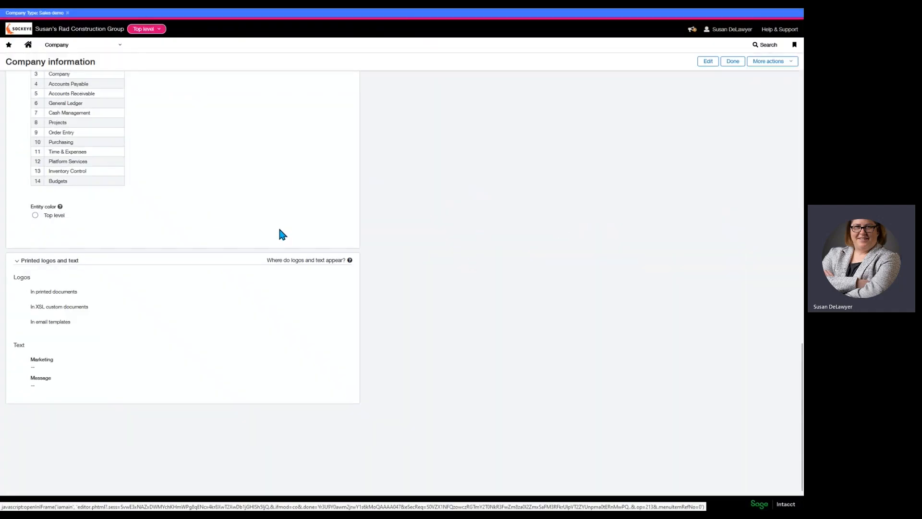
drag(801, 366, 802, 345)
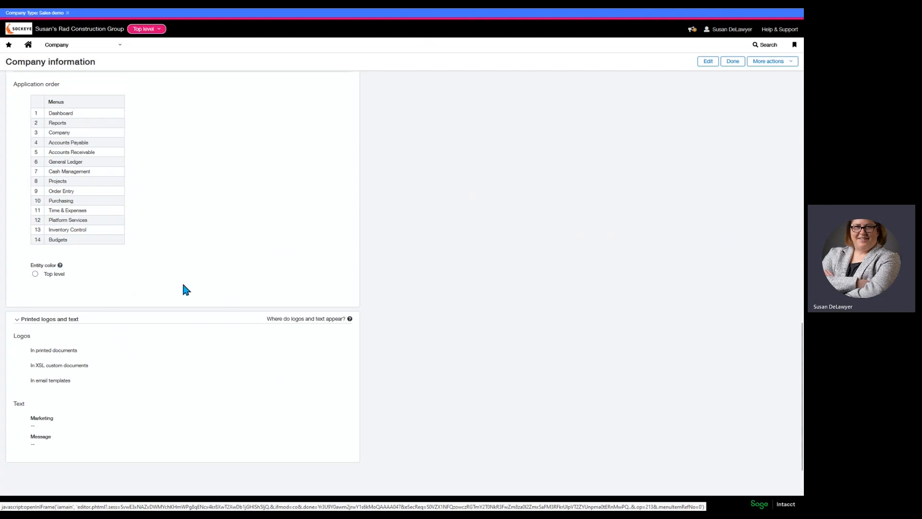
scroll(774, 308, up, 7)
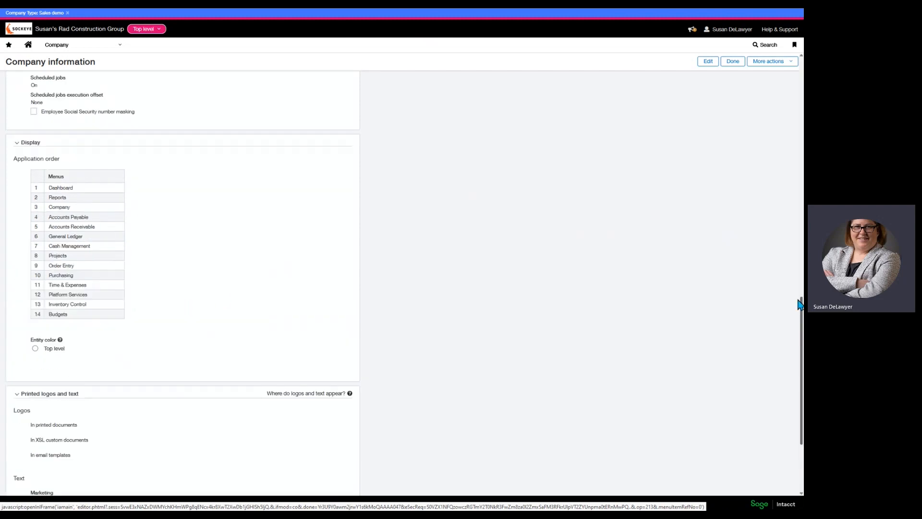
scroll(786, 214, up, 1)
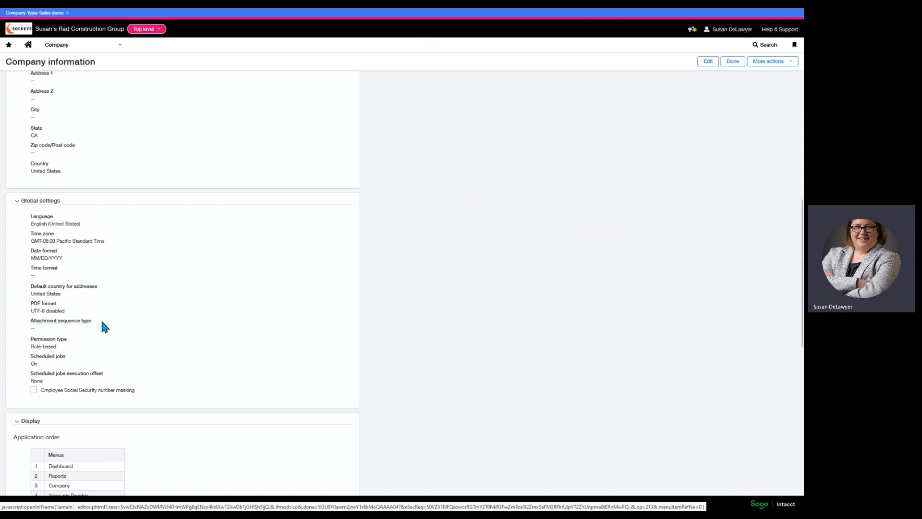
scroll(739, 282, up, 5)
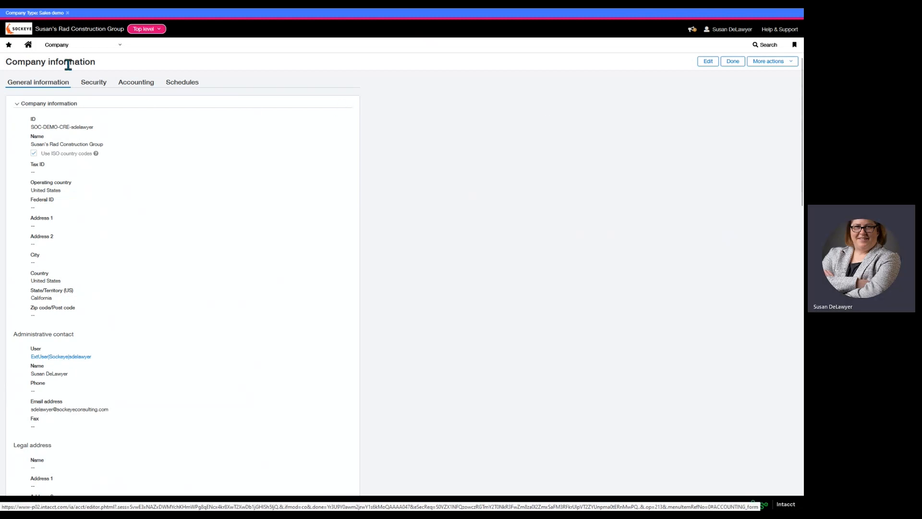
- Open the Company application's Users administration list and view the signed-in account's options
click(65, 48)
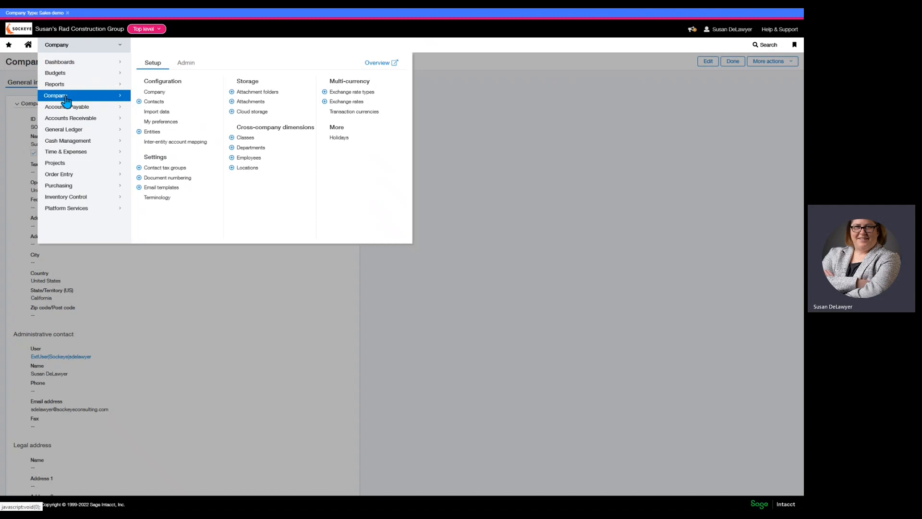
click(186, 63)
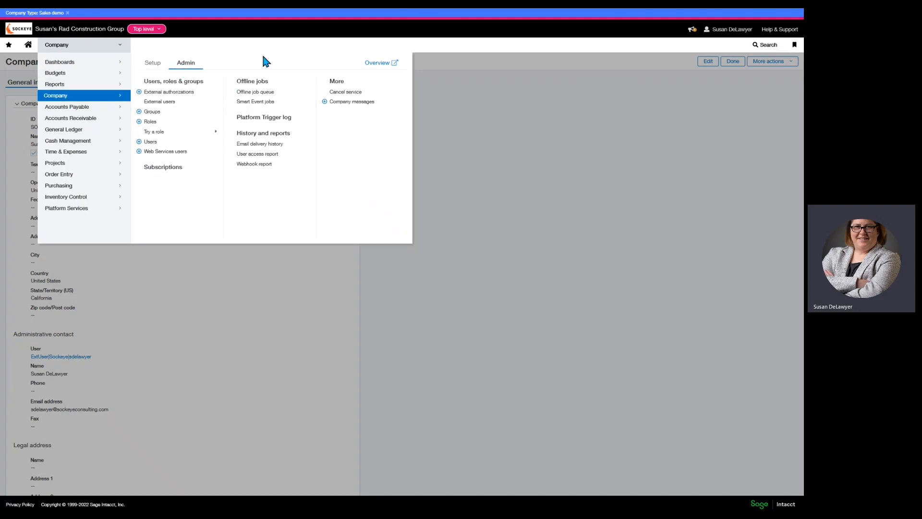
click(149, 141)
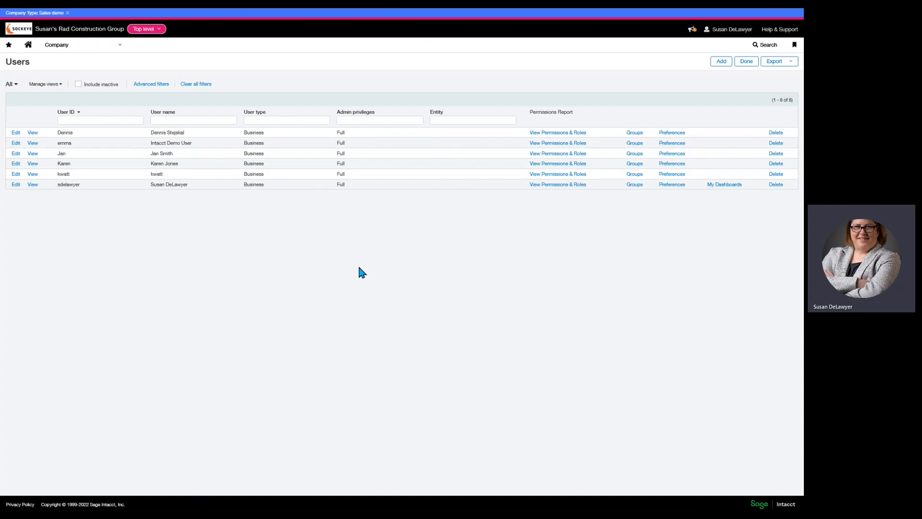
click(732, 29)
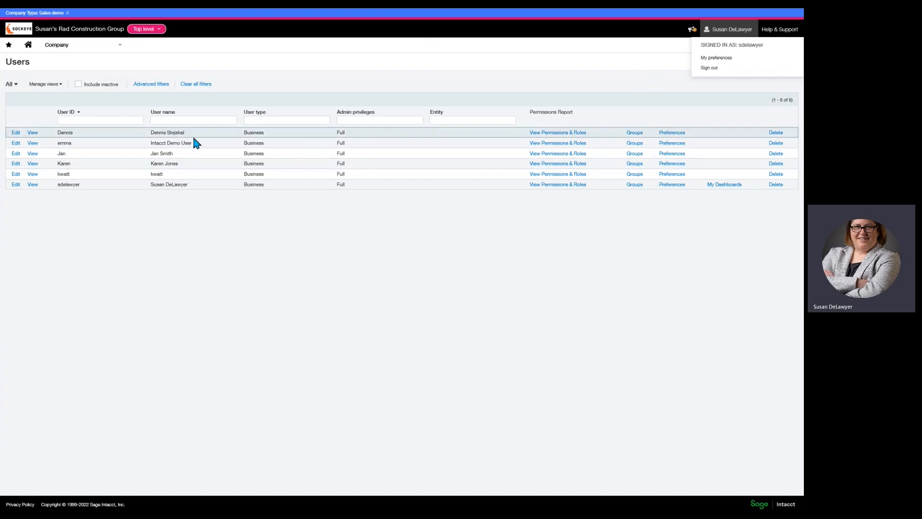
- Open the first listed user's preferences and try Dashboard as the start page with Dashboard - Services as the start dashboard
click(664, 138)
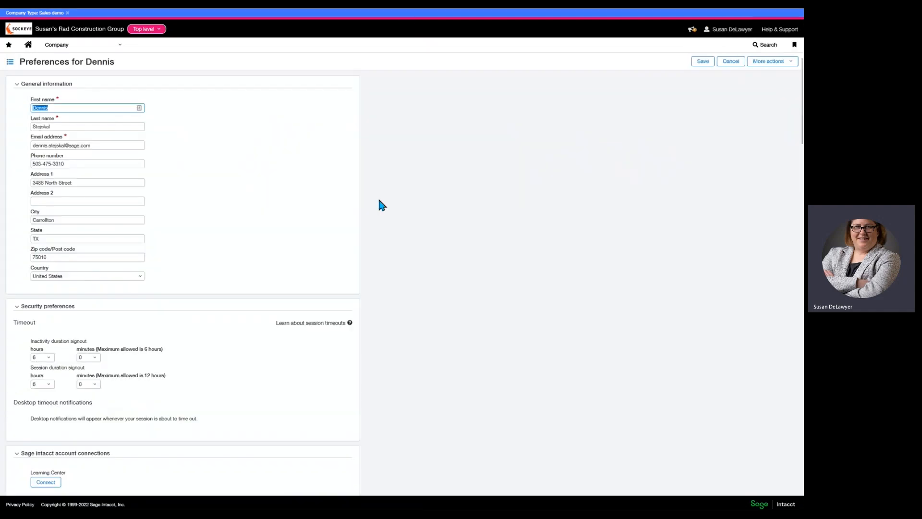
scroll(341, 183, down, 20)
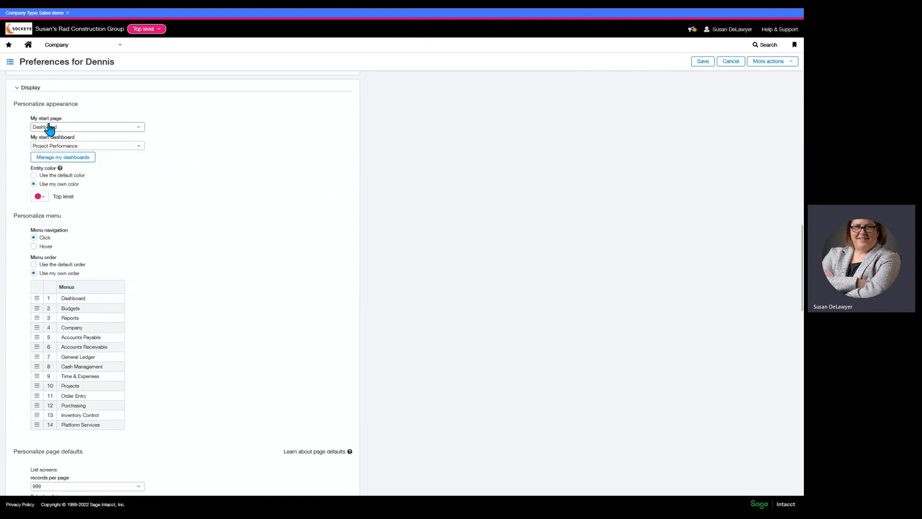
click(71, 128)
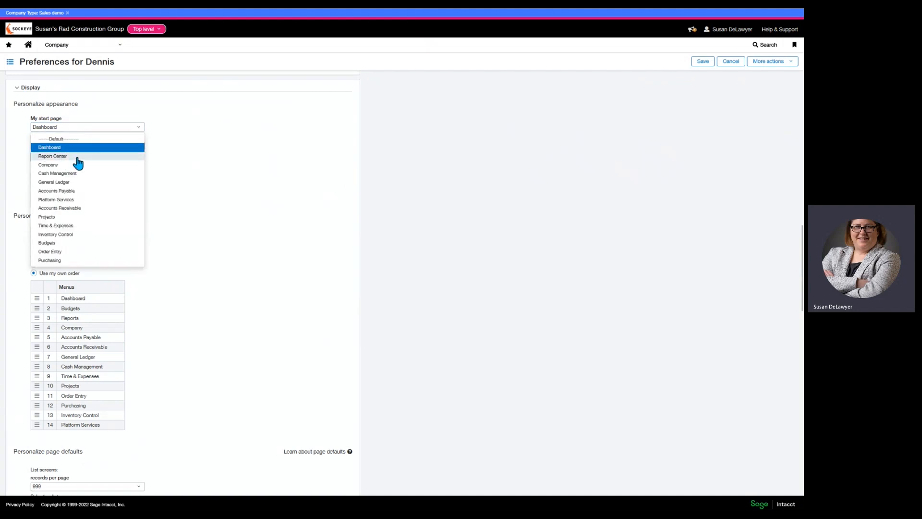
click(75, 148)
click(140, 148)
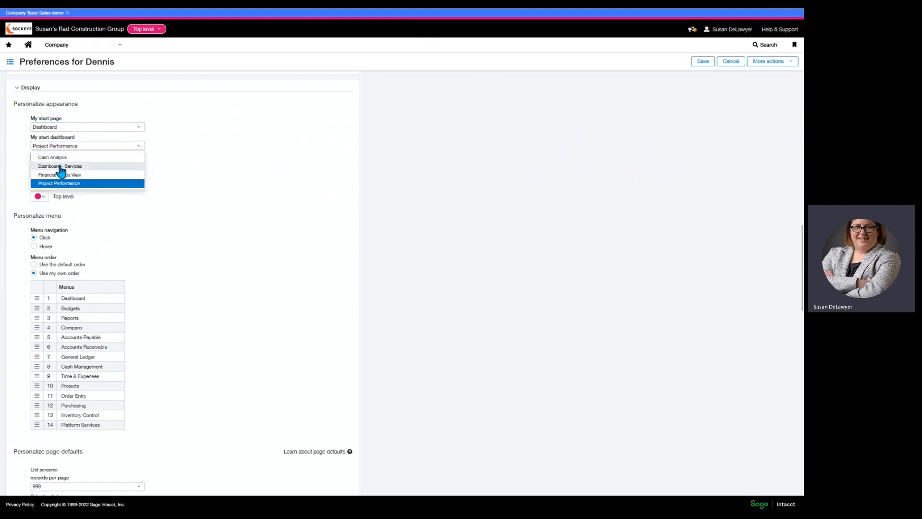
click(60, 166)
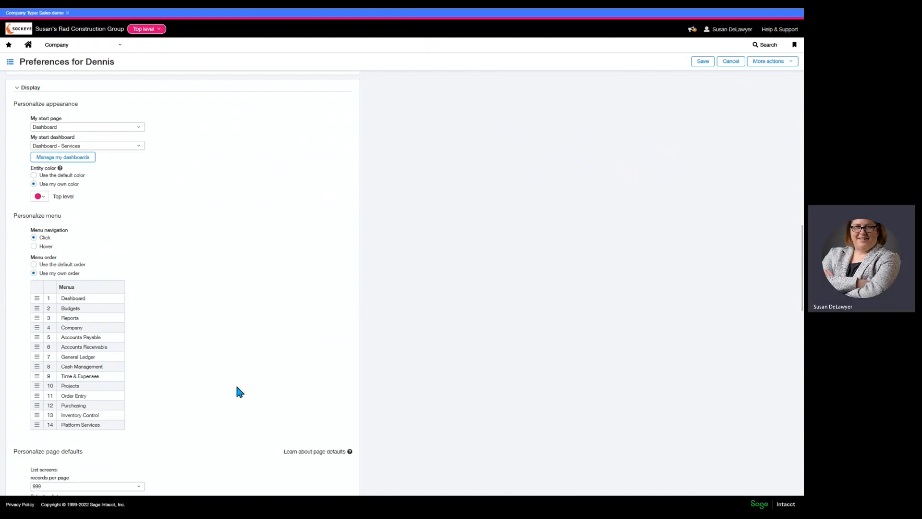
- Review the user's page defaults and interactive behavior preferences, and leave them without saving
scroll(235, 384, down, 9)
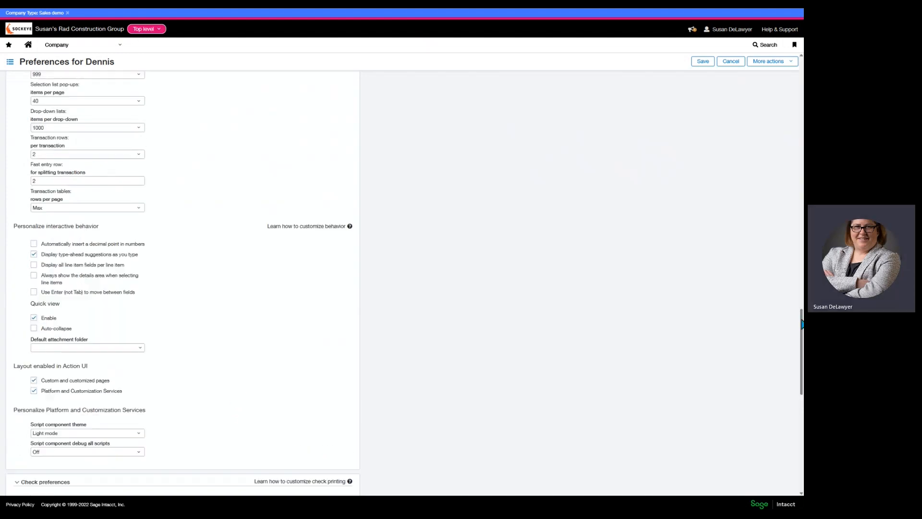
scroll(167, 206, up, 2)
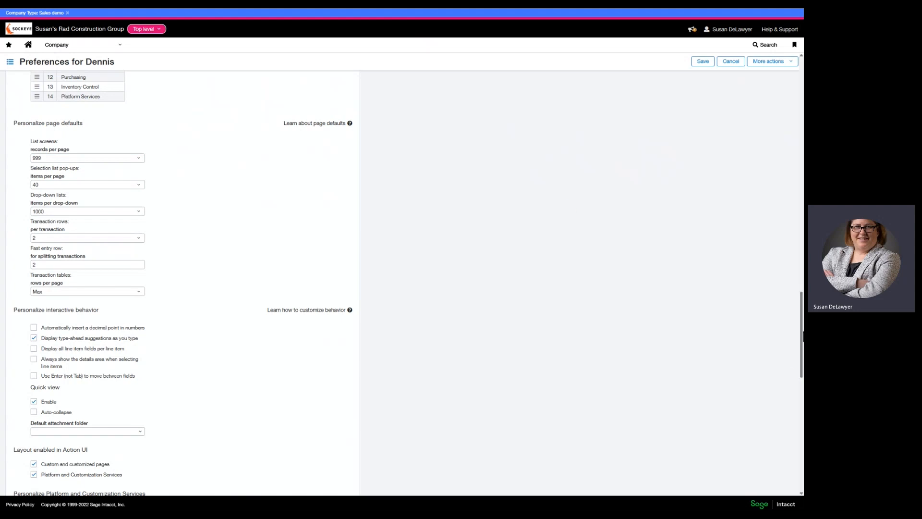
drag(802, 336, 802, 30)
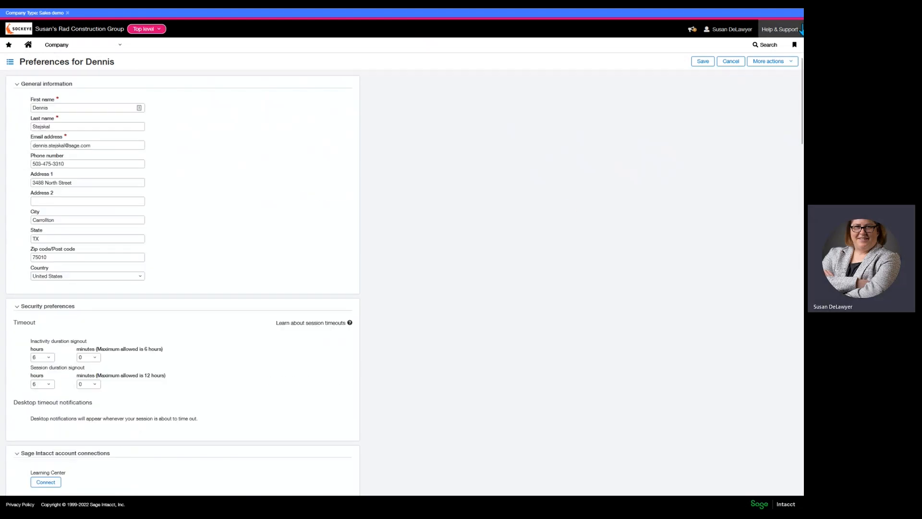
click(728, 61)
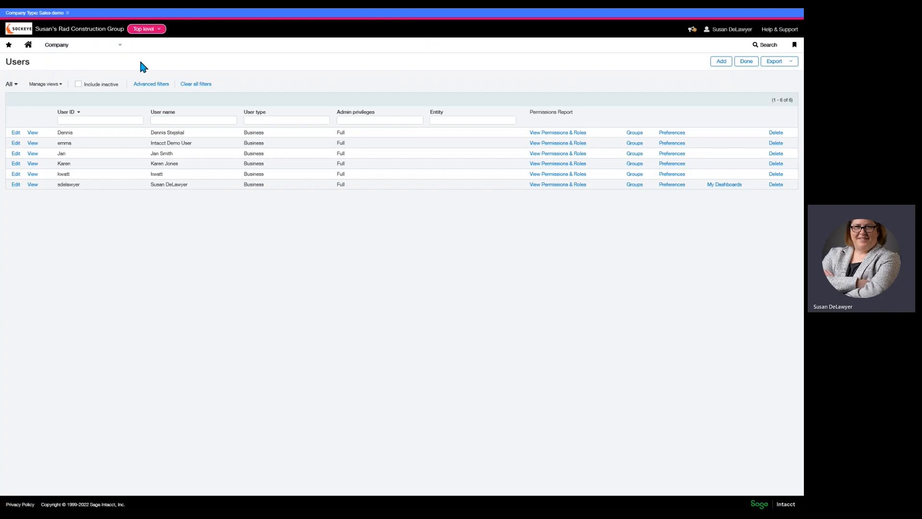
- Assign green to the DEV--Timberline Development entity and switch to that entity
click(145, 30)
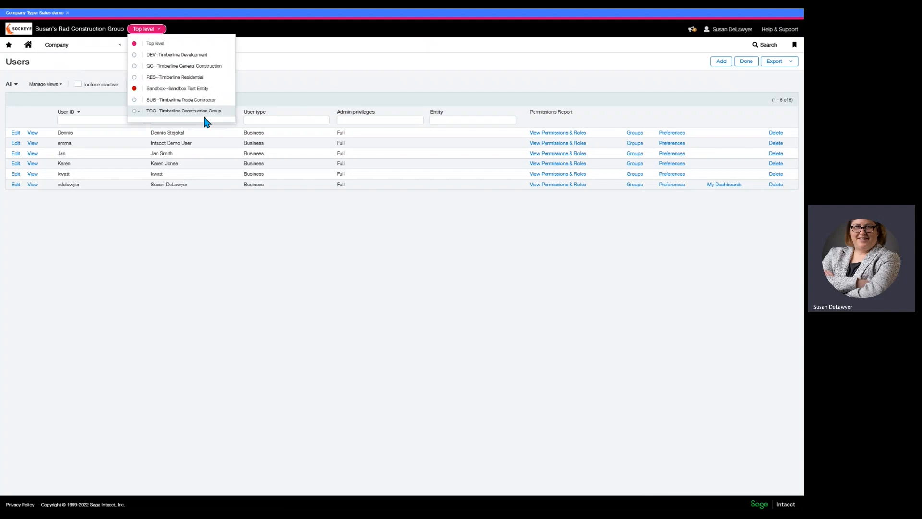
click(136, 55)
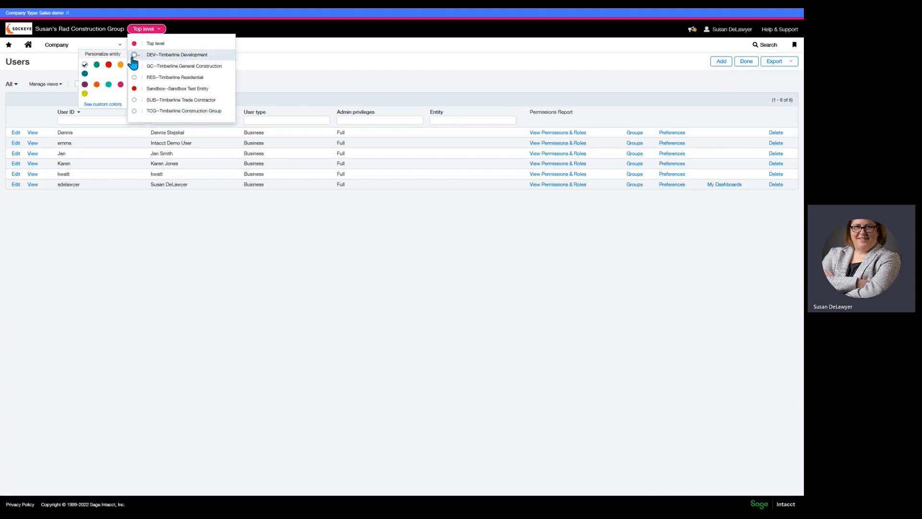
click(97, 64)
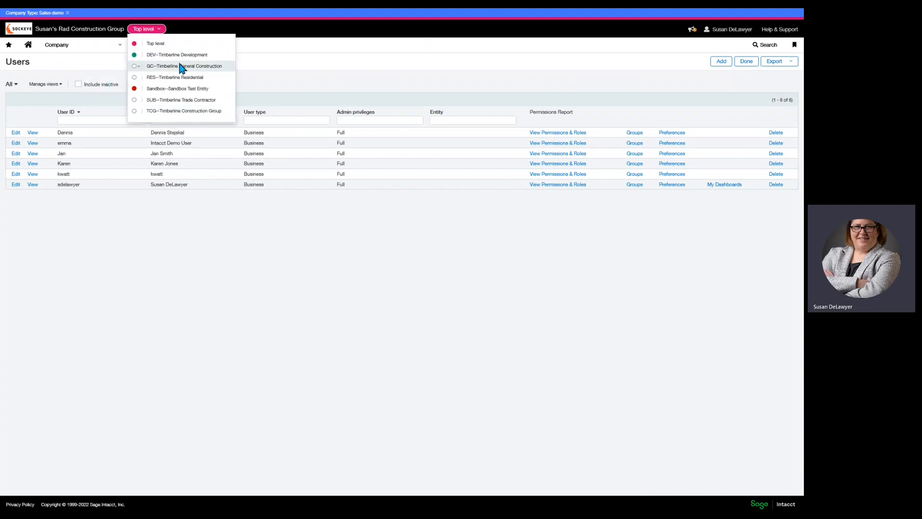
click(156, 56)
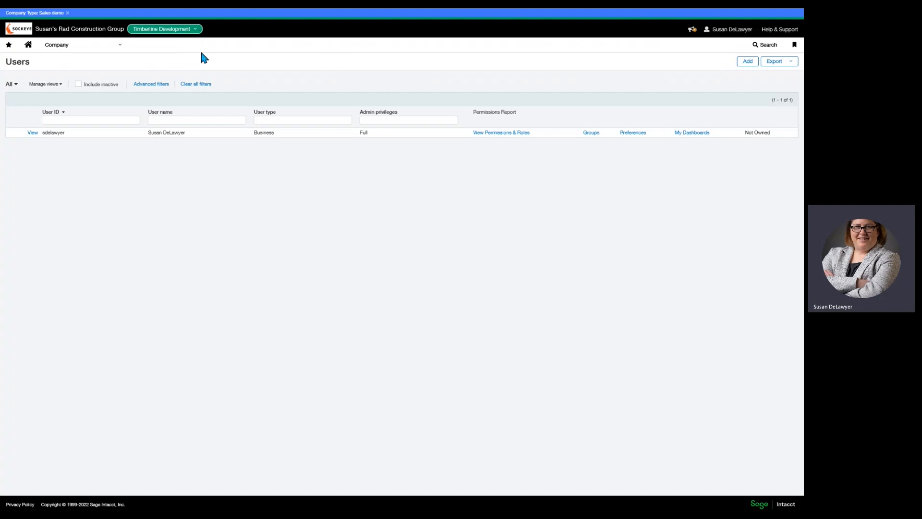
- Switch back to the Top level entity and return to the home page
click(174, 29)
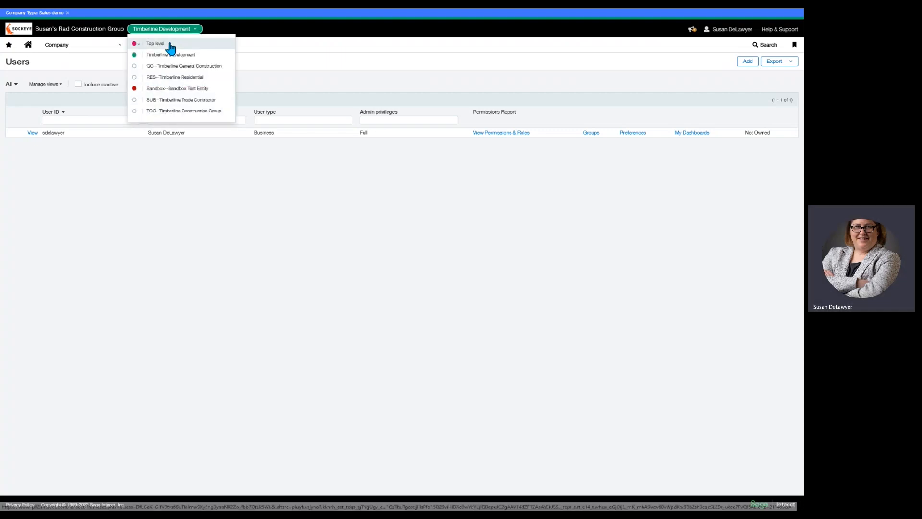
click(156, 44)
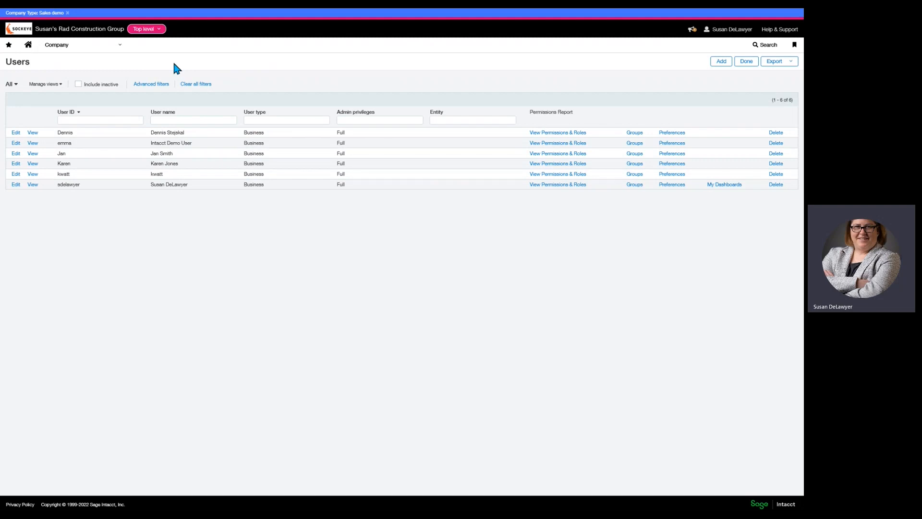
click(29, 45)
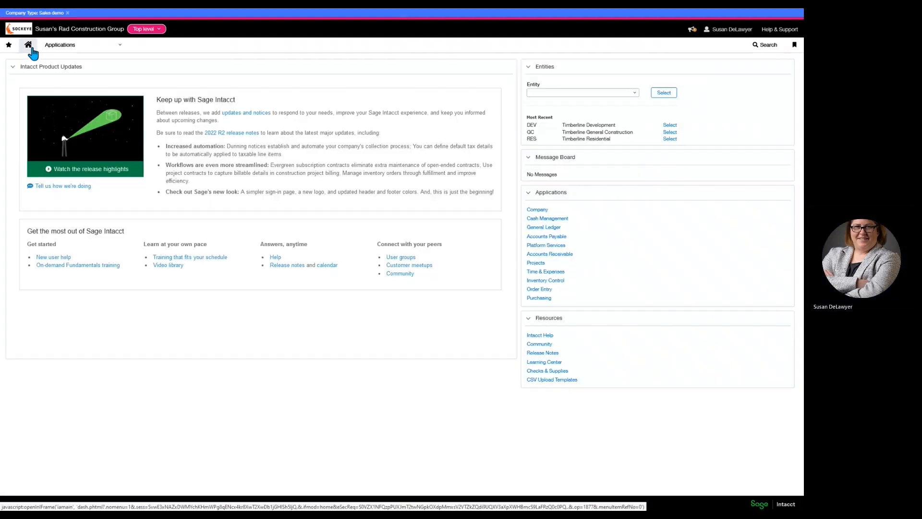